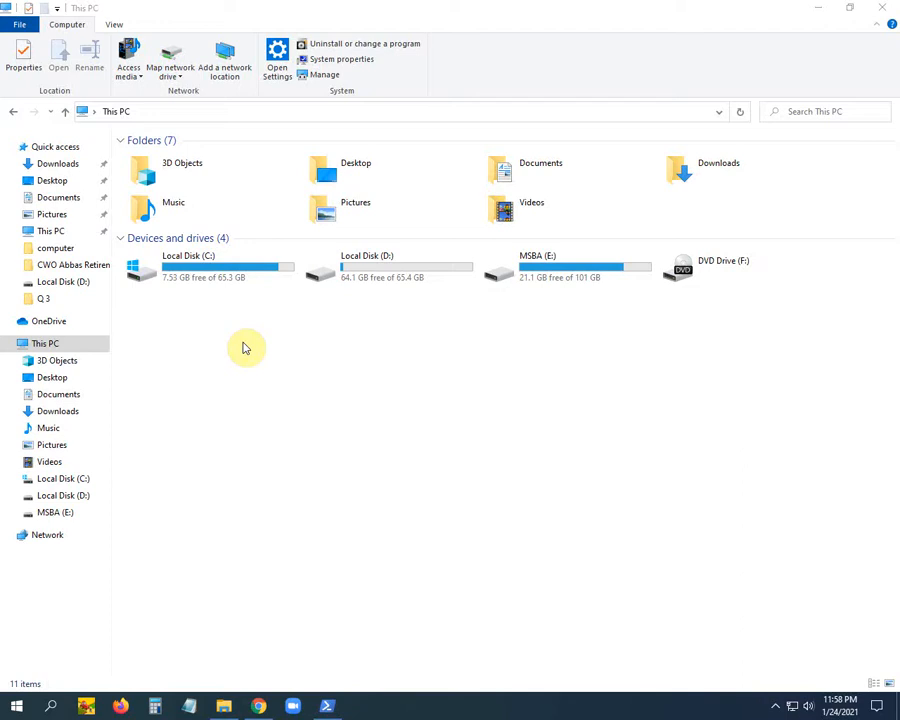
- Check the used space, free space and capacity of Local Disk (D:) in its properties
{"action": "left_click", "coordinate": [336, 282]}
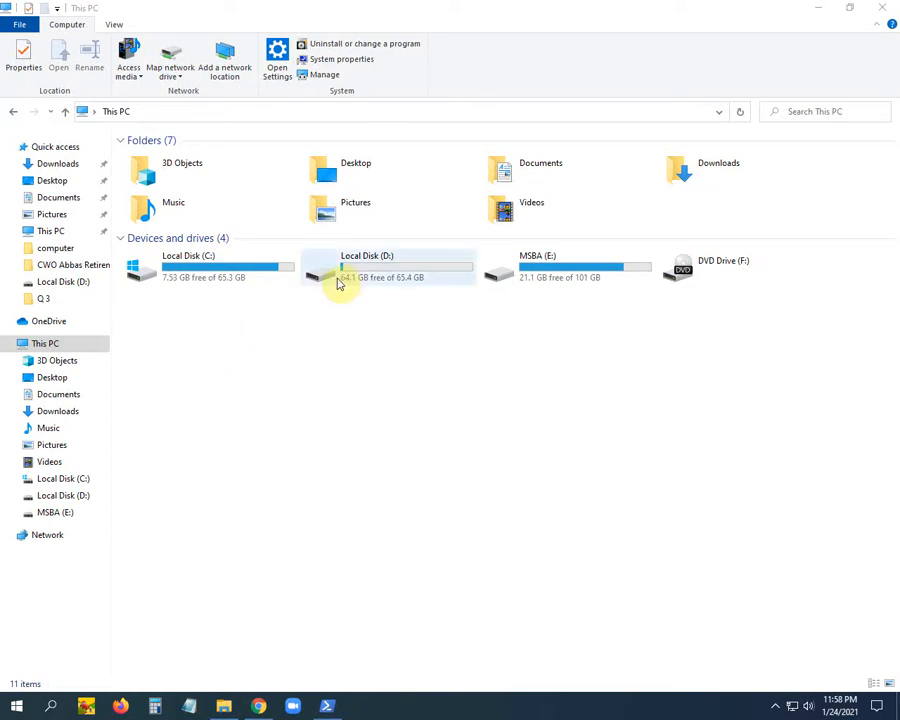
{"action": "left_click", "coordinate": [258, 374]}
{"action": "right_click", "coordinate": [361, 269]}
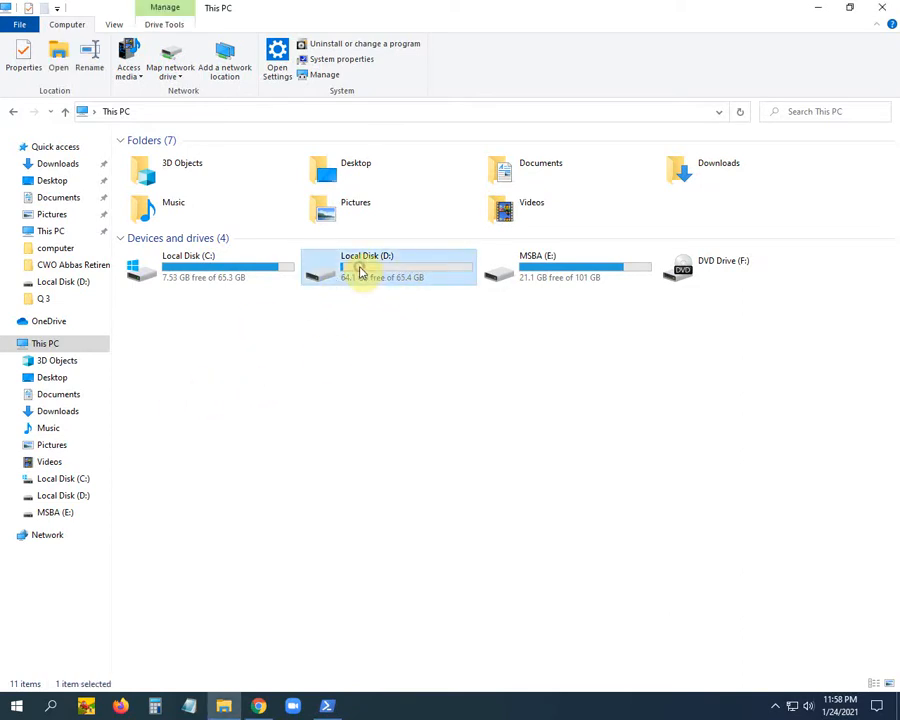
{"action": "left_click", "coordinate": [424, 580]}
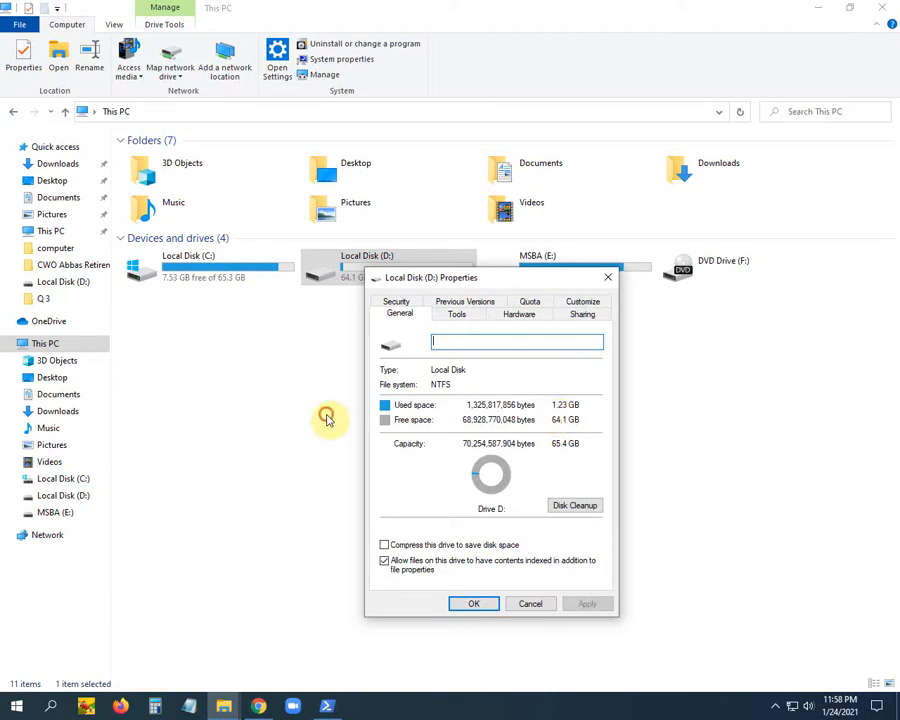
{"action": "key", "text": "Escape"}
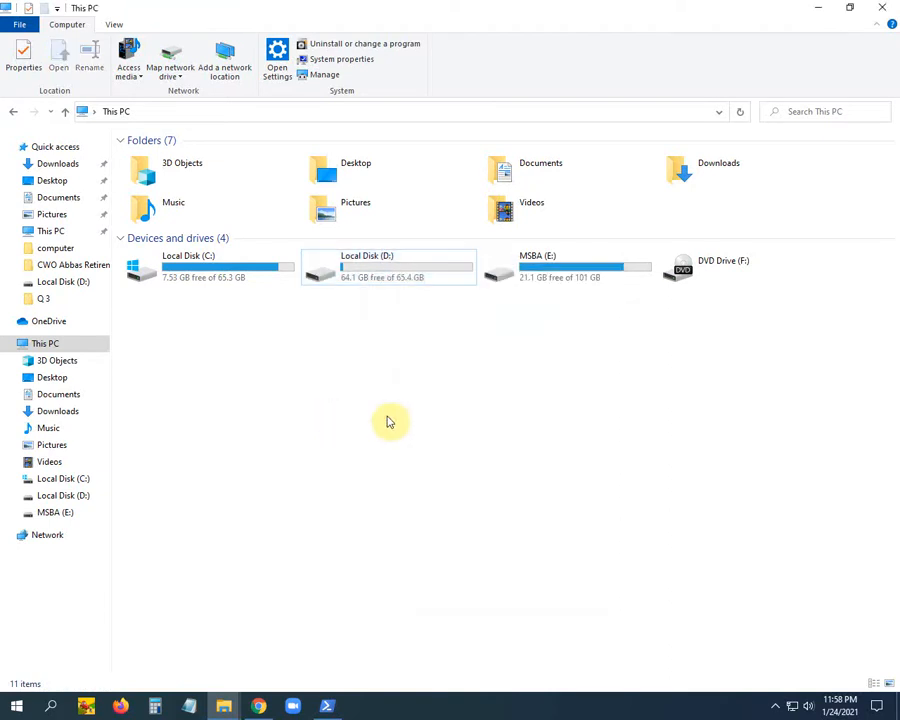
- Open Disk Management for this PC and start the Shrink Volume operation on partition D
{"action": "right_click", "coordinate": [52, 347]}
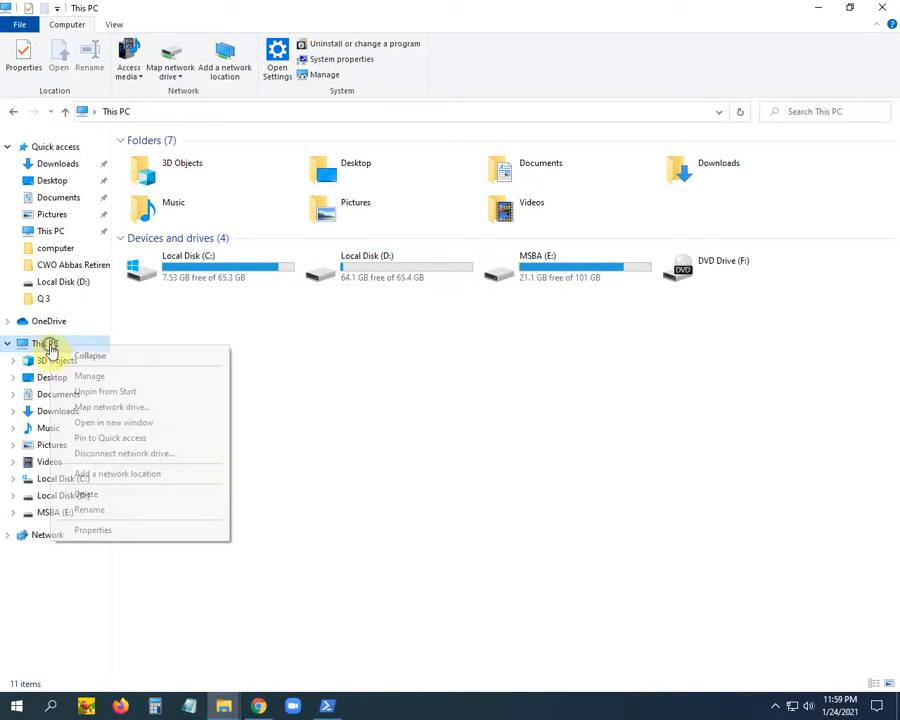
{"action": "left_click", "coordinate": [108, 385]}
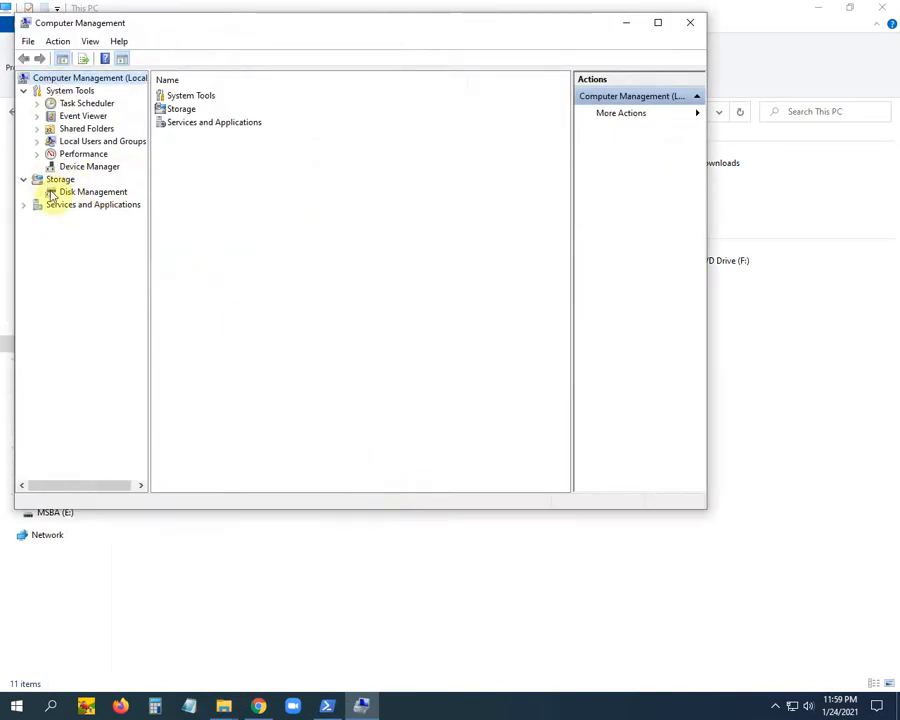
{"action": "left_click", "coordinate": [96, 194]}
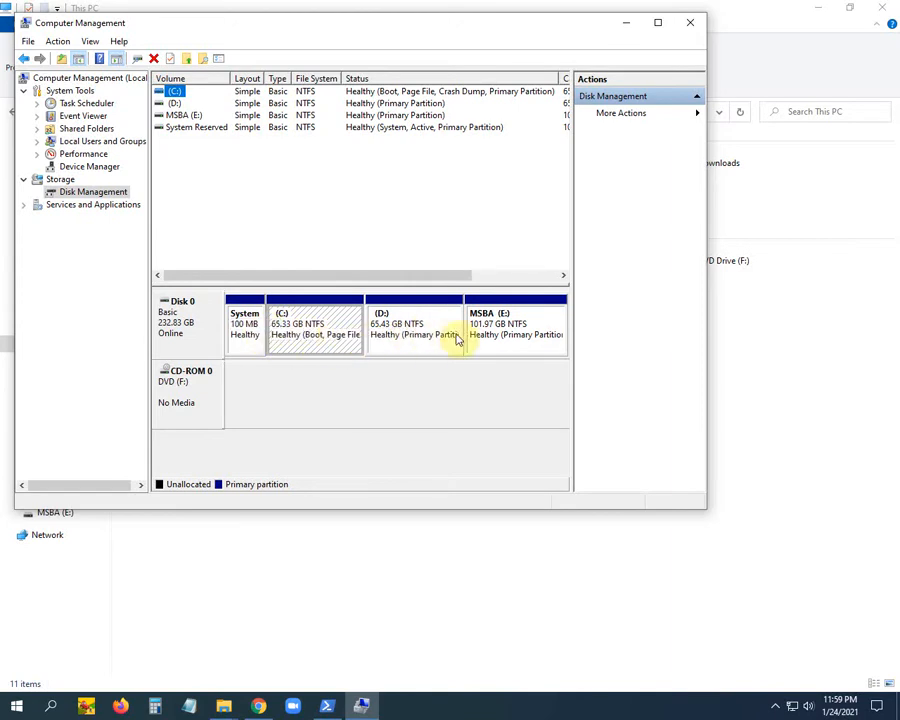
{"action": "left_click", "coordinate": [399, 325]}
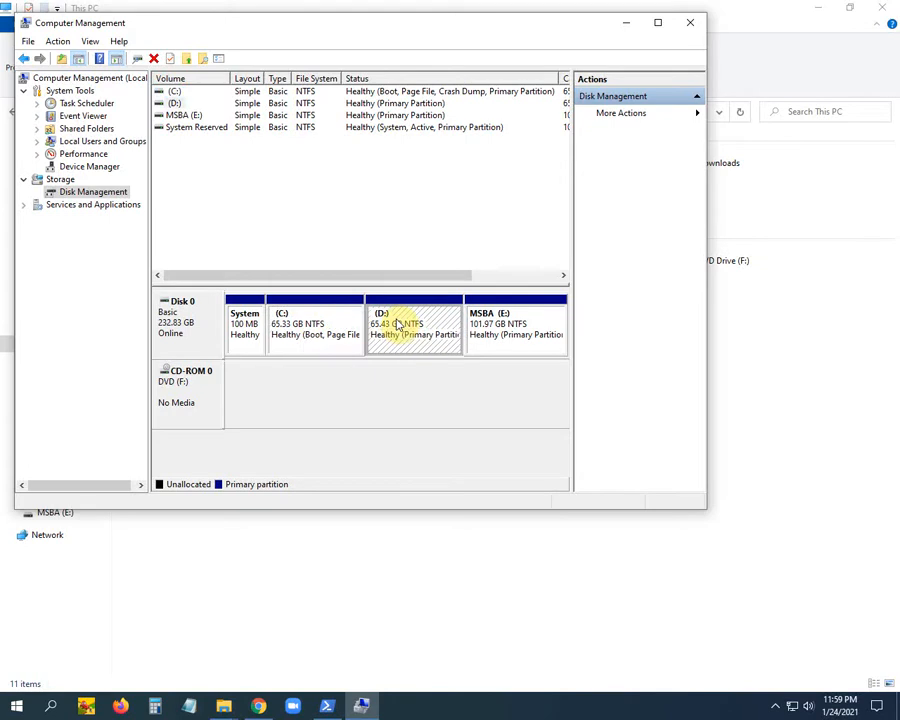
{"action": "right_click", "coordinate": [399, 325]}
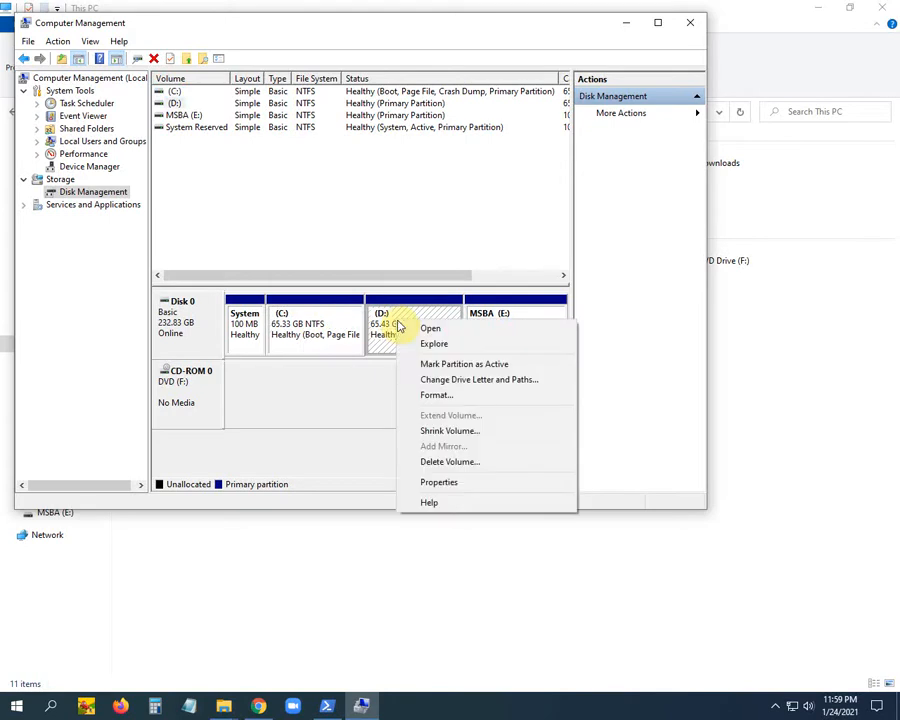
{"action": "left_click", "coordinate": [470, 432]}
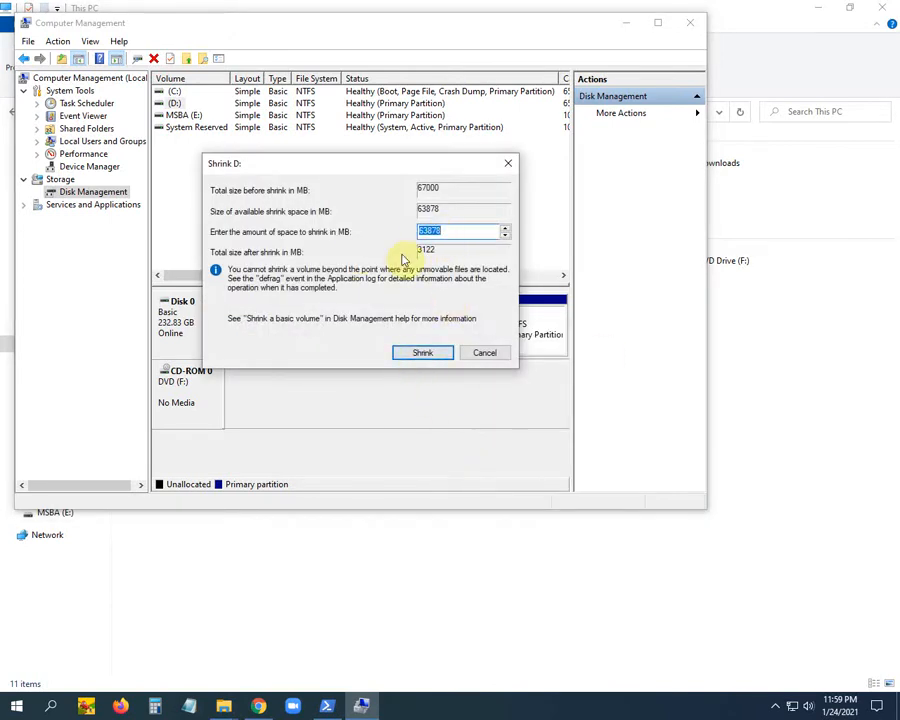
- Compare the shrink figures with the capacity in the properties of Local Disk (D:), and return to the shrink dialog
{"action": "left_click", "coordinate": [791, 447]}
{"action": "left_click", "coordinate": [412, 267]}
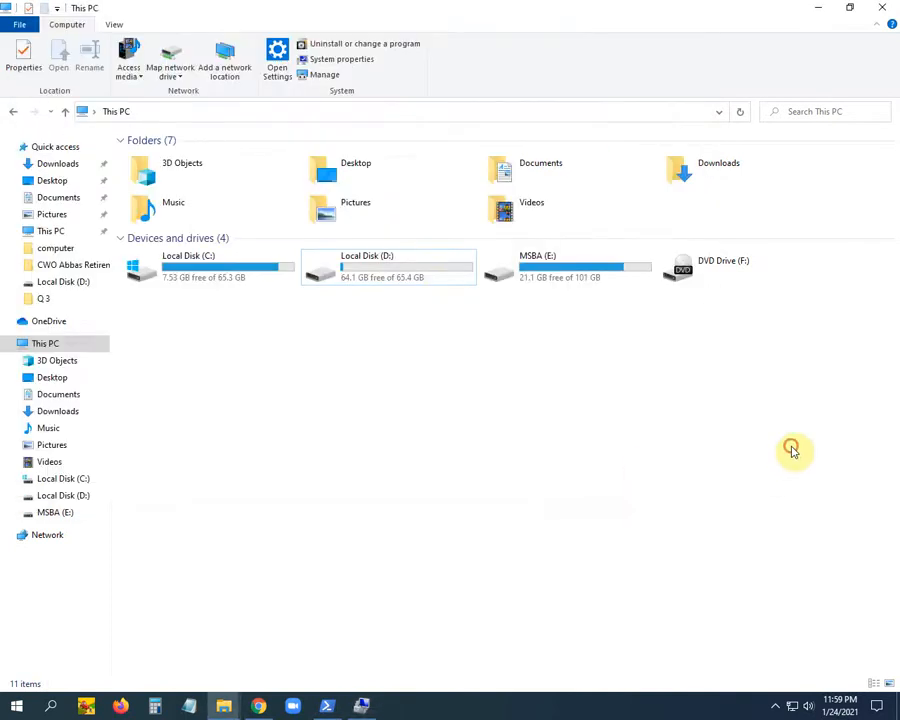
{"action": "right_click", "coordinate": [418, 260]}
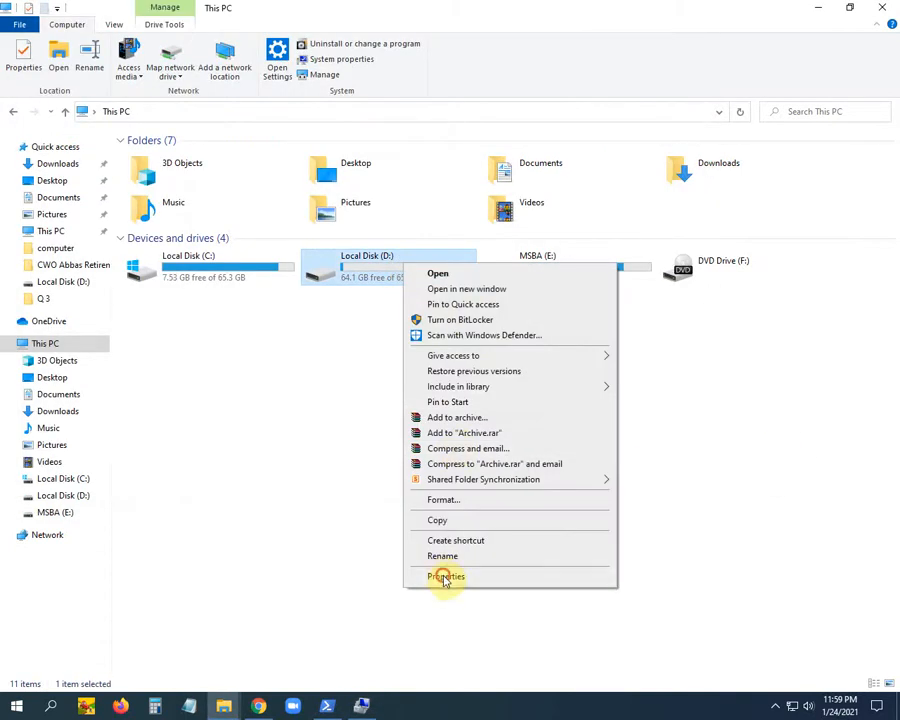
{"action": "left_click", "coordinate": [393, 576]}
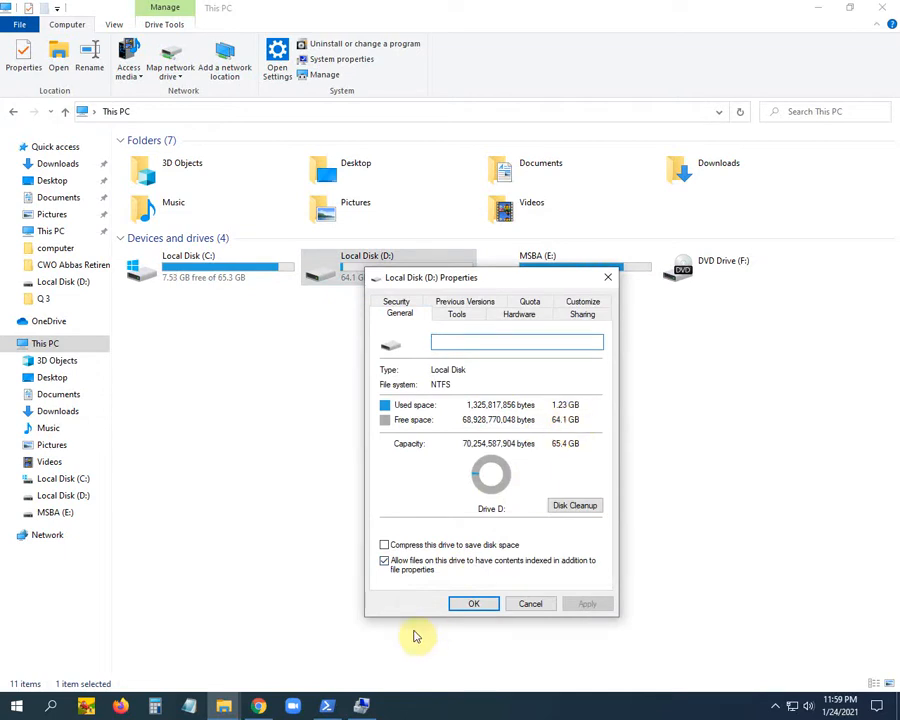
{"action": "left_click", "coordinate": [362, 707]}
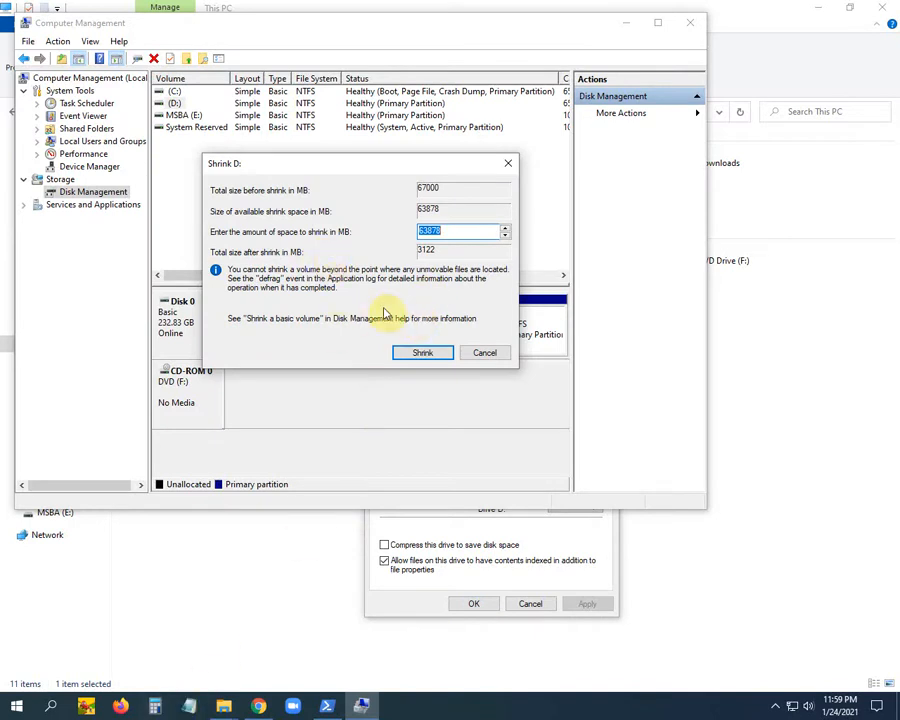
- Switch to Calculator, multiply 1024 by 25 to convert 25 GB to MB, and keep the shrink dialog in view
{"action": "left_click", "coordinate": [166, 703]}
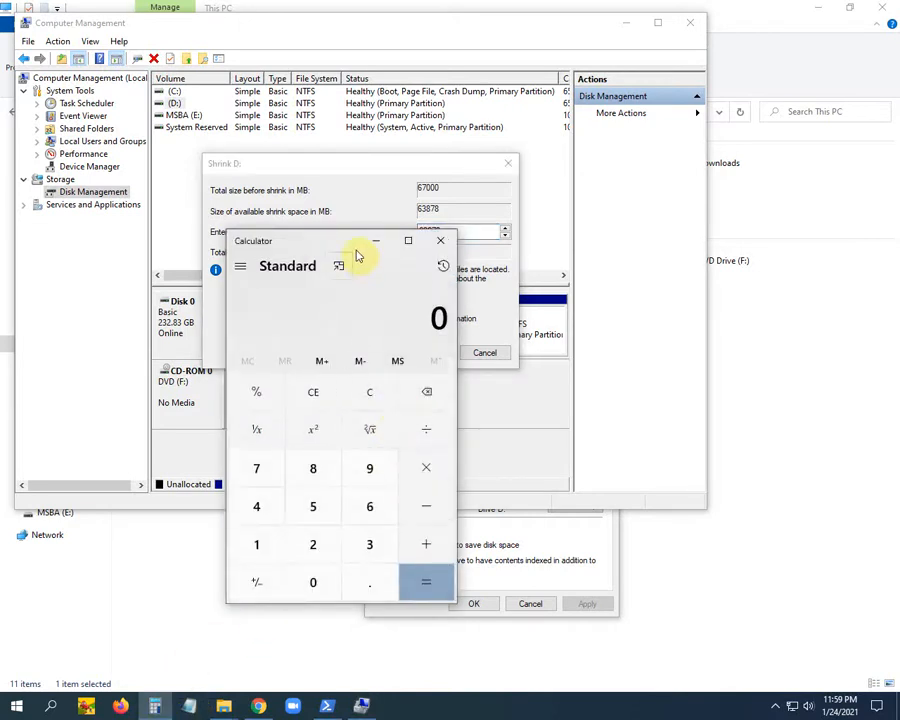
{"action": "left_click_drag", "start_coordinate": [321, 240], "coordinate": [613, 242]}
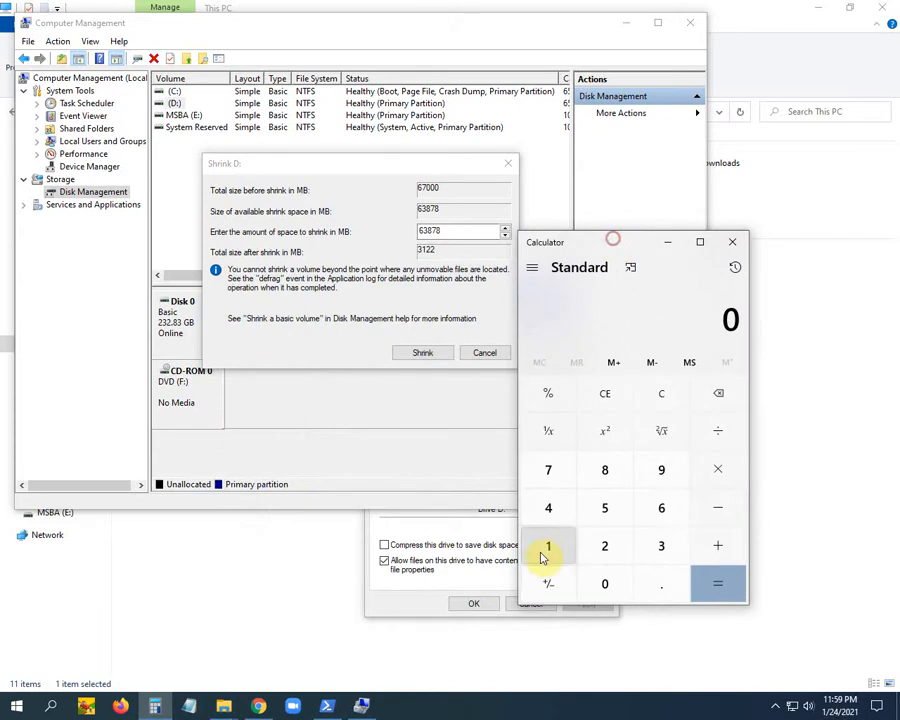
{"action": "left_click", "coordinate": [545, 552]}
{"action": "left_click", "coordinate": [603, 582]}
{"action": "left_click", "coordinate": [608, 546]}
{"action": "left_click", "coordinate": [541, 507]}
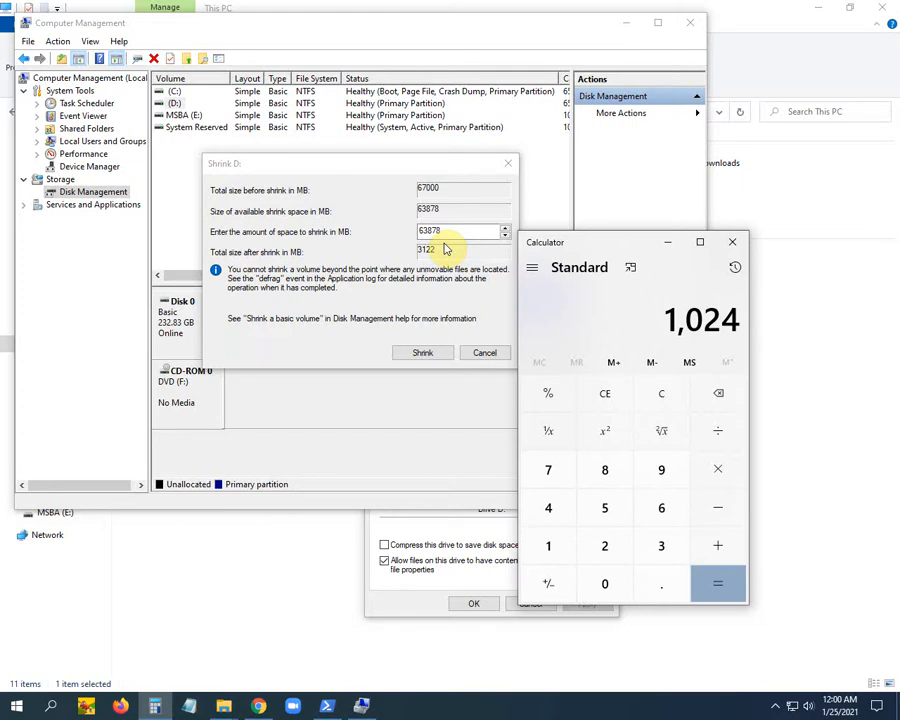
{"action": "left_click", "coordinate": [720, 473]}
{"action": "left_click", "coordinate": [604, 546]}
{"action": "left_click", "coordinate": [600, 506]}
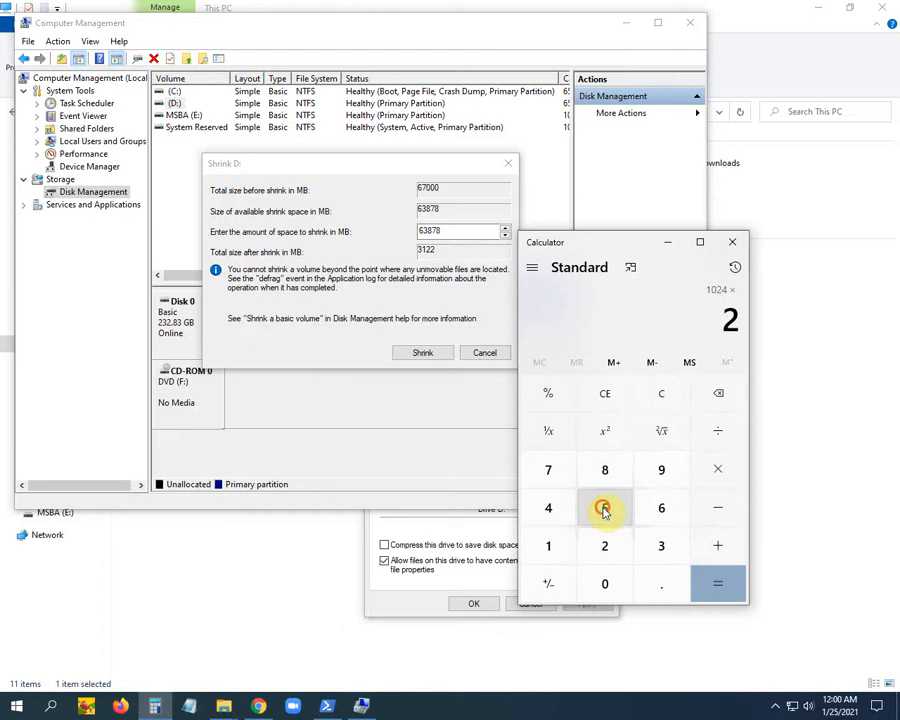
{"action": "left_click", "coordinate": [714, 588]}
{"action": "left_click_drag", "start_coordinate": [606, 243], "coordinate": [670, 255]}
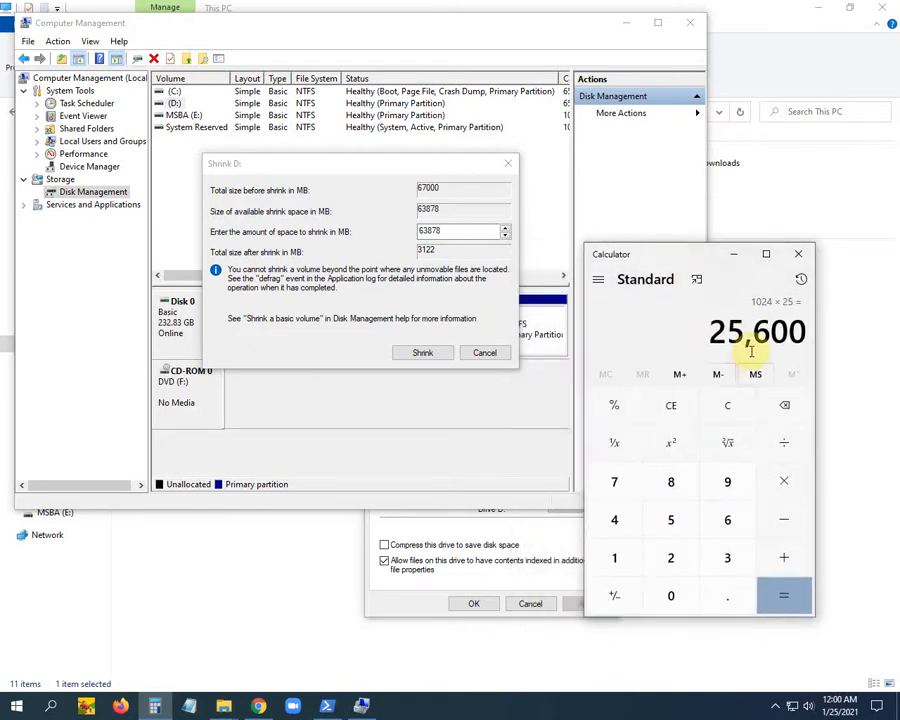
- Shrink volume D by 25600 MB
{"action": "left_click", "coordinate": [455, 231]}
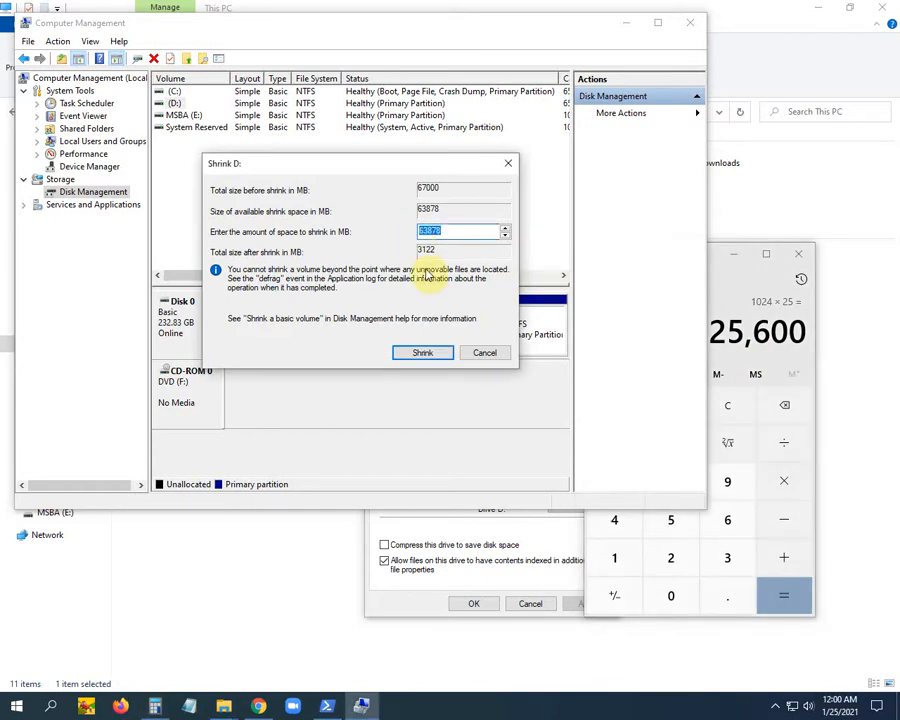
{"action": "type", "text": "25600"}
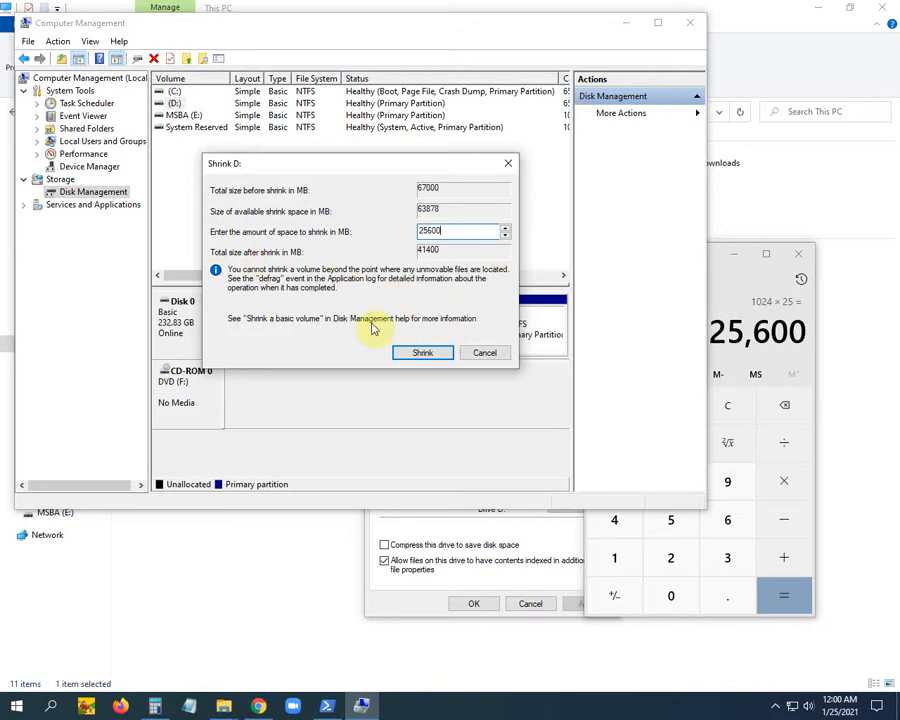
{"action": "left_click", "coordinate": [432, 354]}
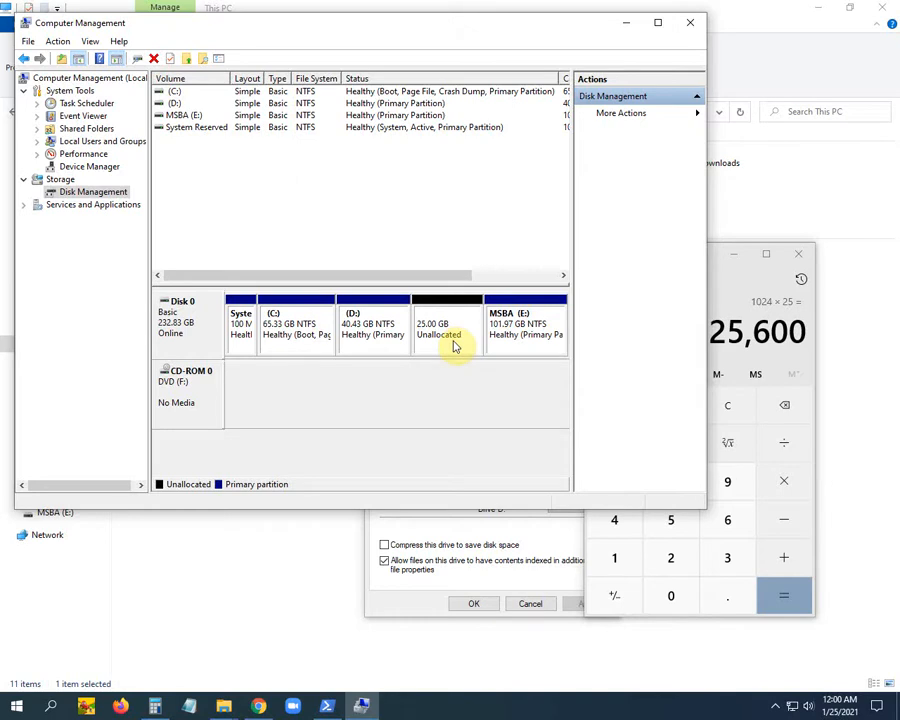
- Create a simple volume from the unallocated space with drive letter G, quick-formatted as NTFS and labelled New Volume, accepting conversion to a dynamic disk
{"action": "right_click", "coordinate": [453, 336]}
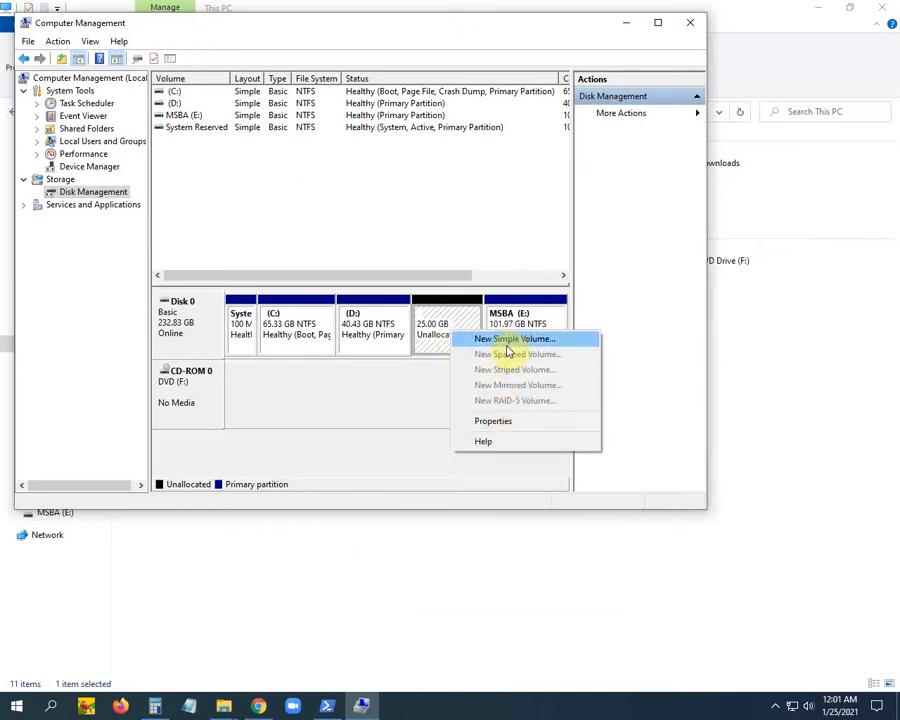
{"action": "left_click", "coordinate": [511, 344]}
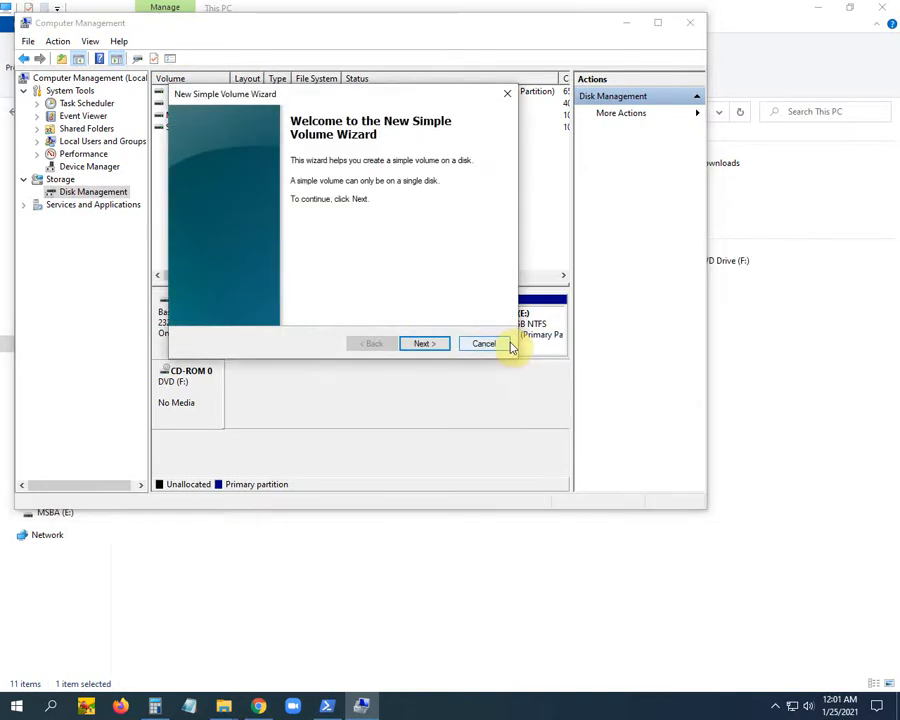
{"action": "left_click", "coordinate": [428, 346]}
{"action": "left_click", "coordinate": [428, 346]}
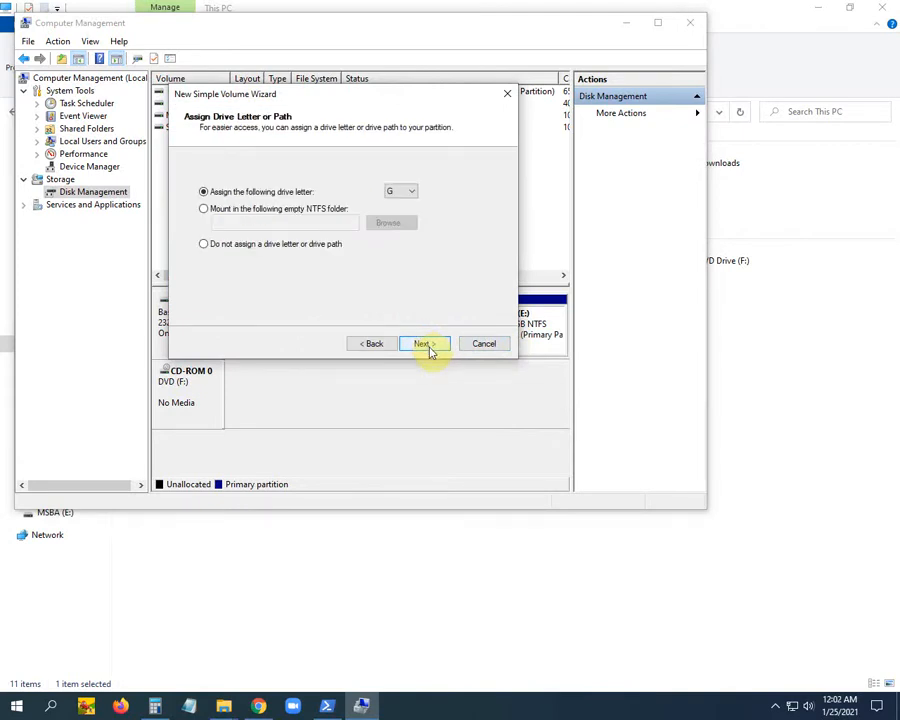
{"action": "left_click", "coordinate": [430, 346]}
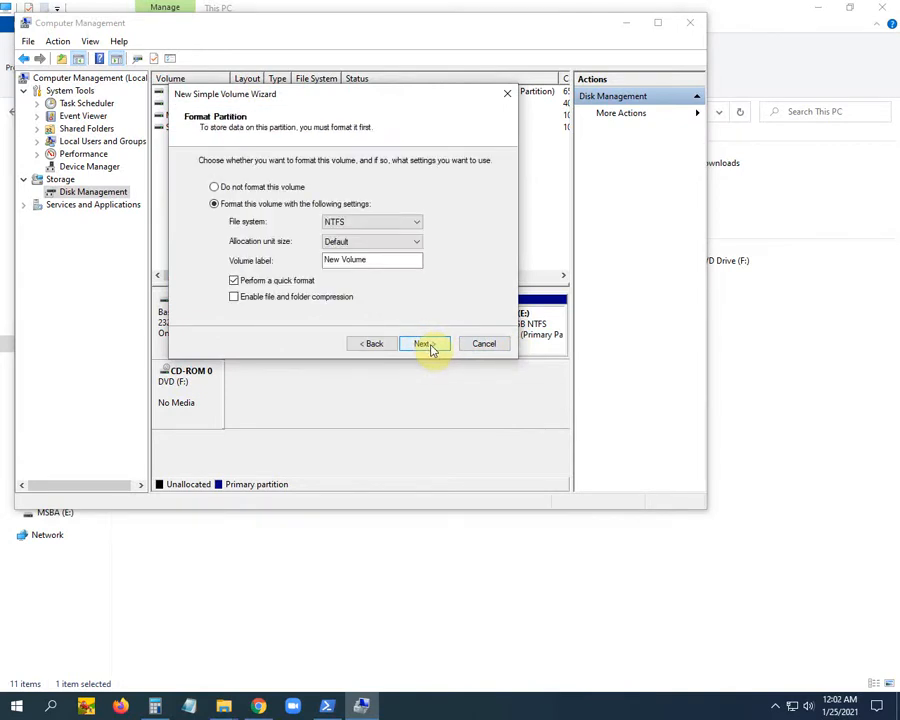
{"action": "left_click", "coordinate": [430, 346]}
{"action": "left_click", "coordinate": [432, 346]}
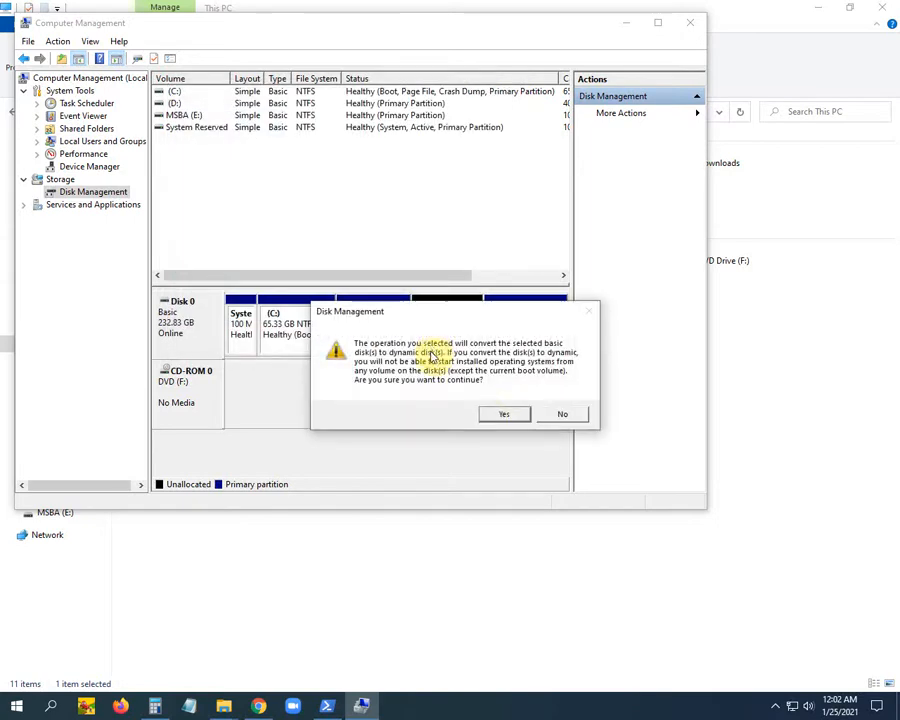
{"action": "left_click", "coordinate": [490, 412]}
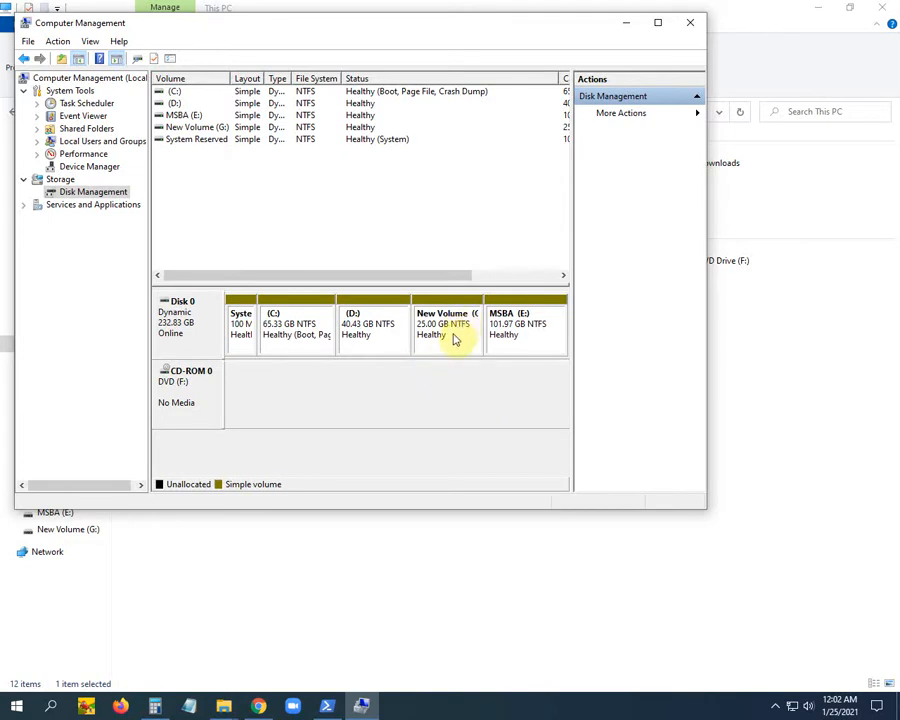
- Switch to File Explorer and move all files and folders from Local Disk (D:) to New Volume (G:)
{"action": "left_click", "coordinate": [624, 24]}
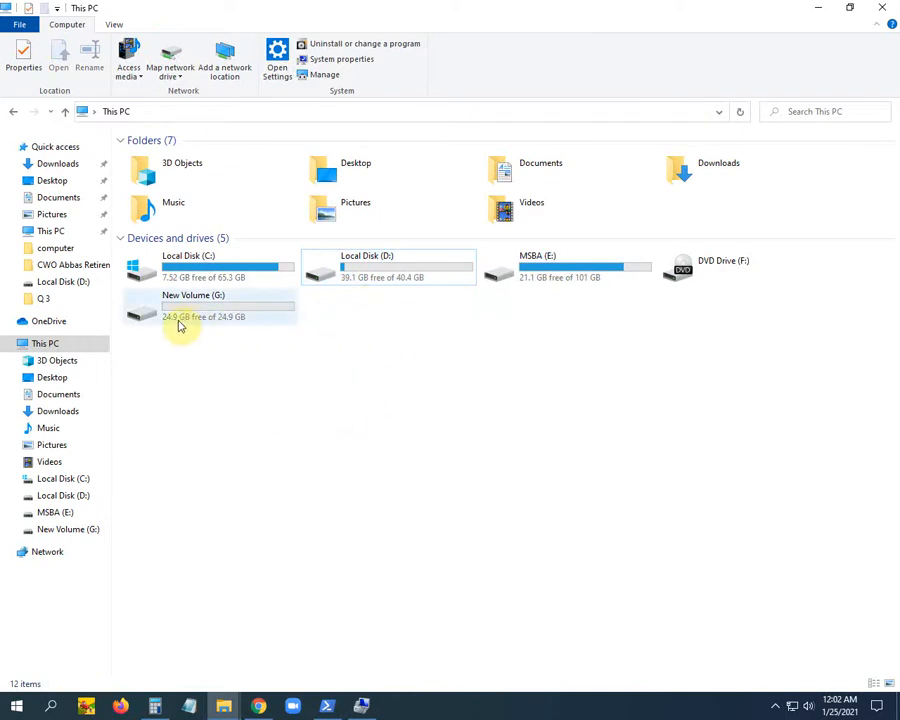
{"action": "left_click", "coordinate": [348, 282]}
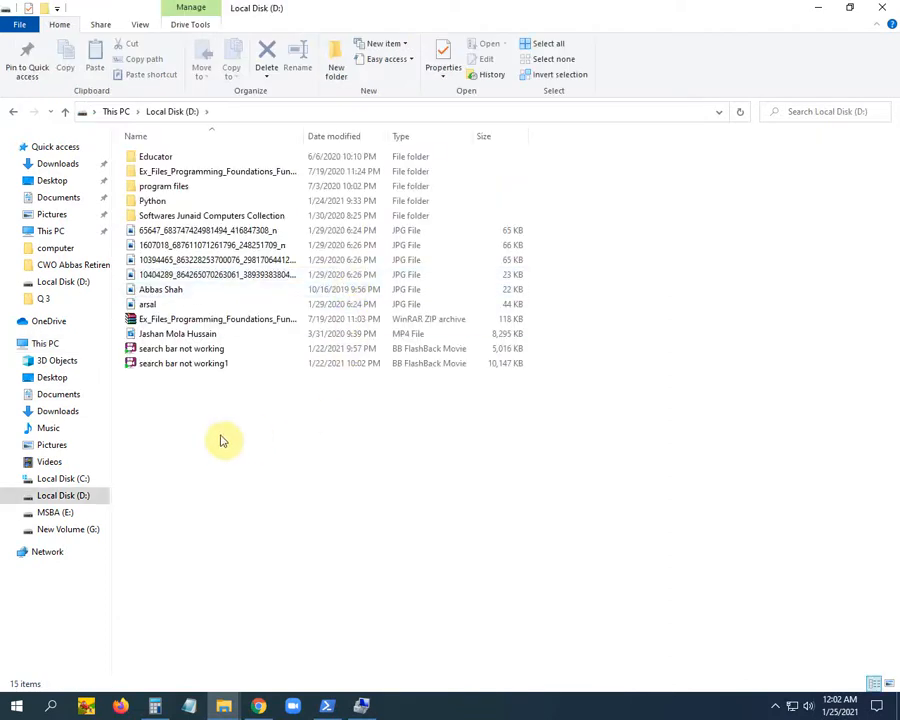
{"action": "left_click_drag", "start_coordinate": [219, 434], "coordinate": [175, 158]}
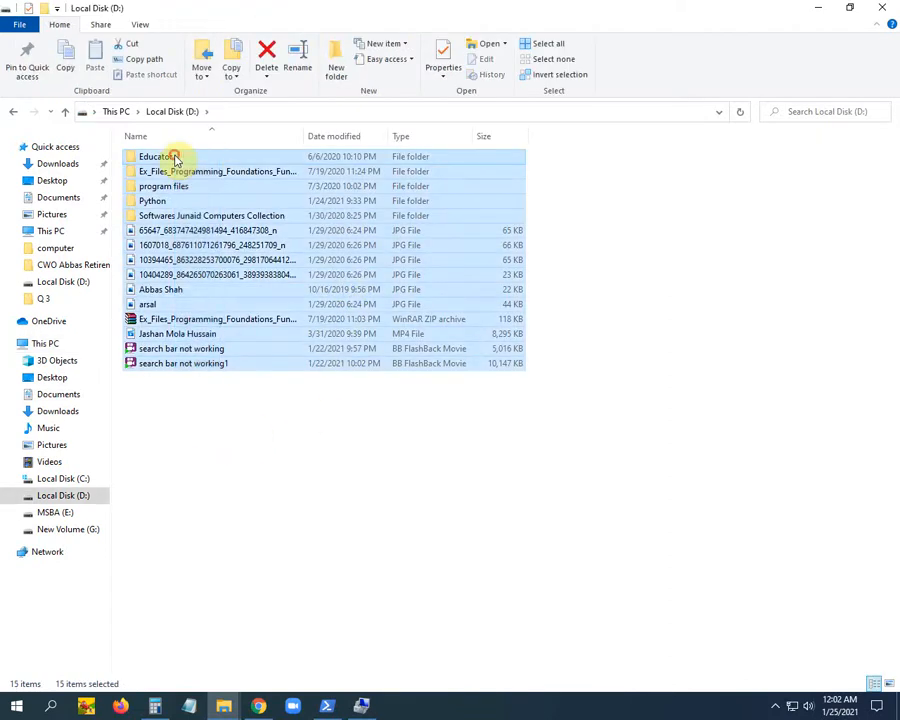
{"action": "right_click", "coordinate": [175, 158]}
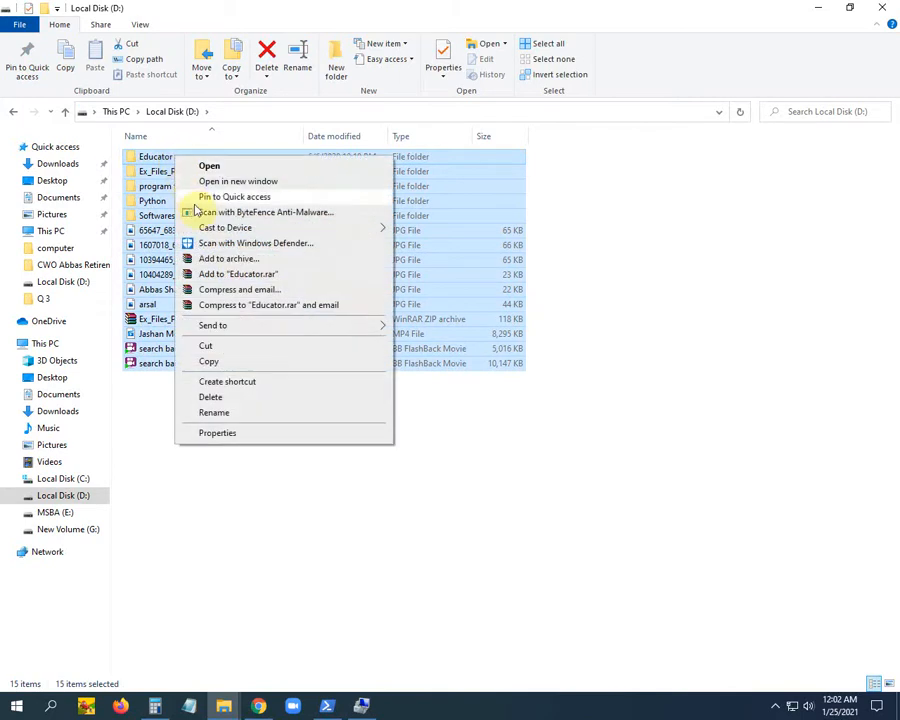
{"action": "left_click", "coordinate": [227, 350]}
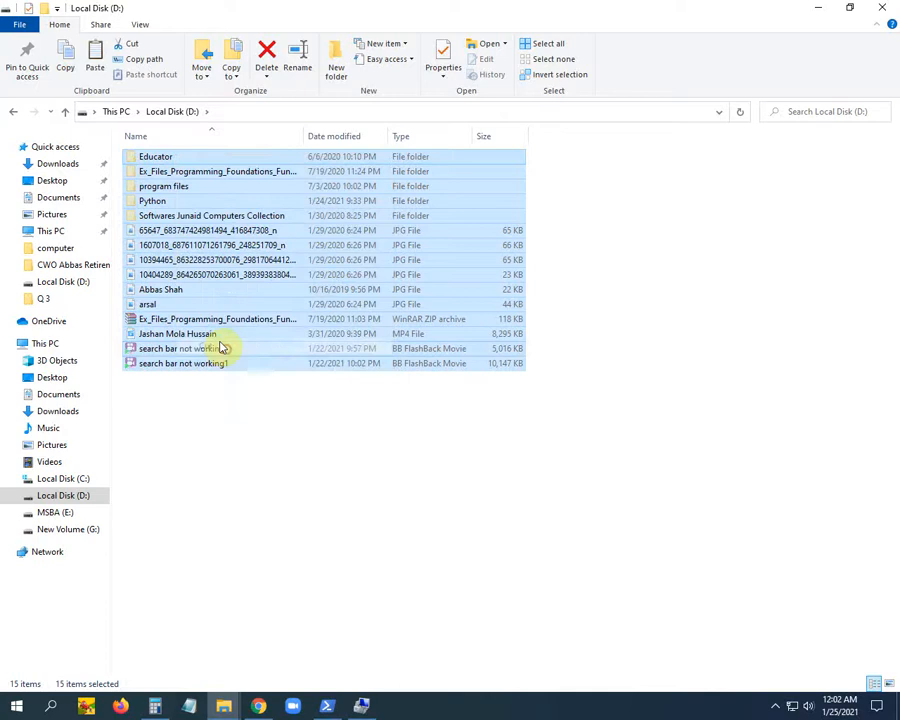
{"action": "left_click", "coordinate": [13, 111]}
{"action": "double_click", "coordinate": [189, 305]}
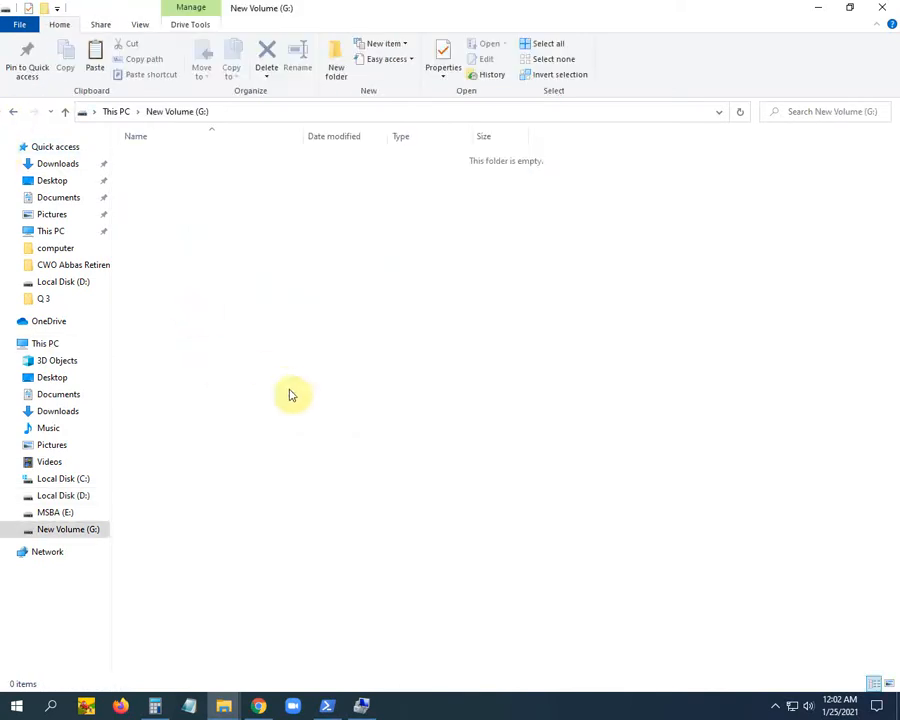
{"action": "right_click", "coordinate": [289, 390]}
{"action": "left_click", "coordinate": [352, 497]}
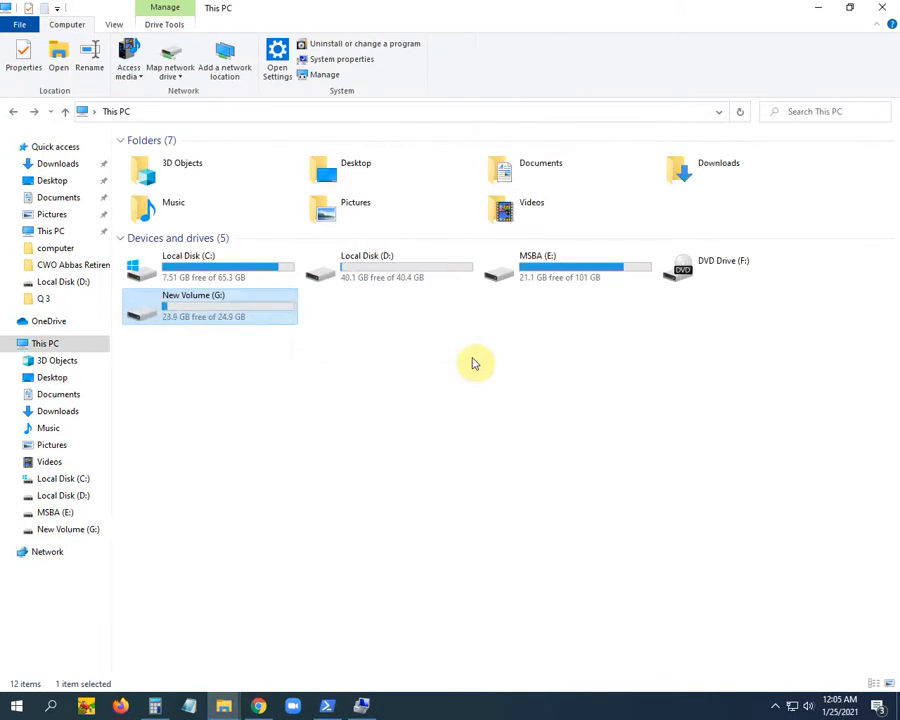
- Switch to Computer Management and delete volume D, accepting the erasure of its data
{"action": "left_click", "coordinate": [414, 489]}
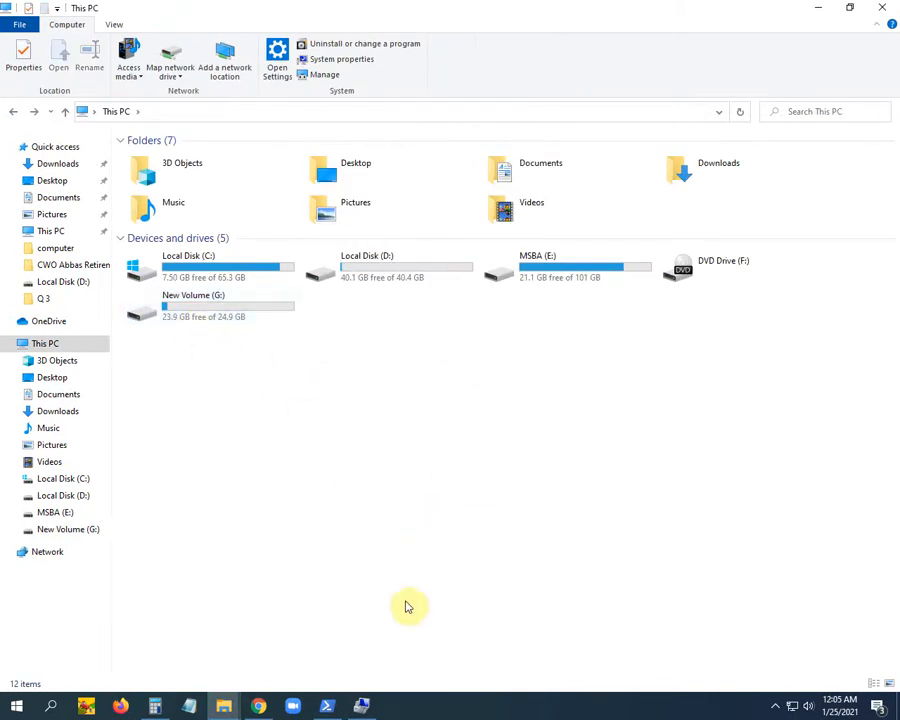
{"action": "left_click", "coordinate": [363, 706]}
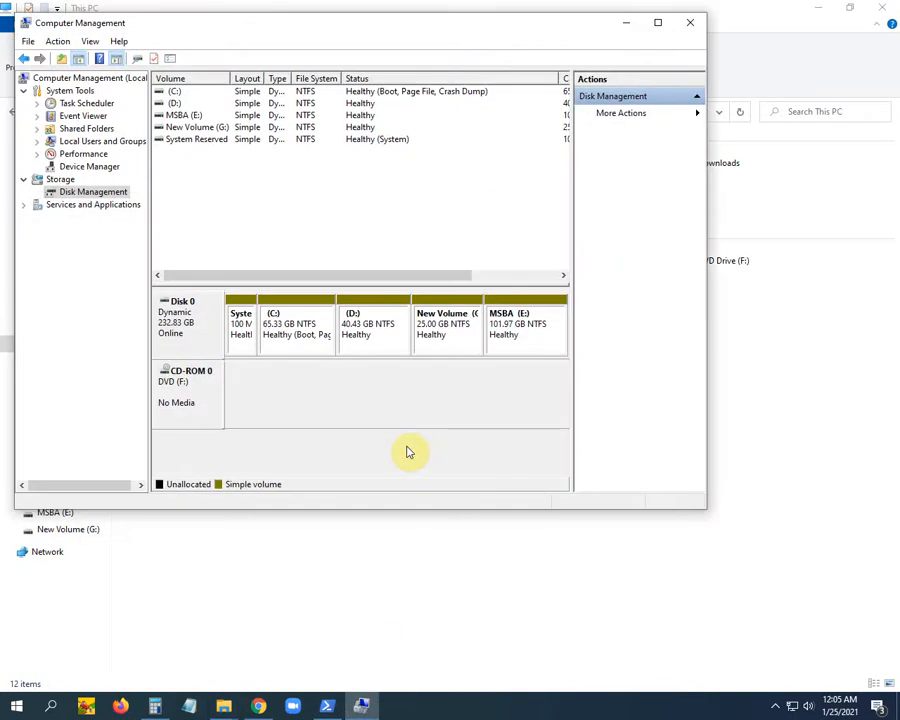
{"action": "left_click", "coordinate": [370, 348]}
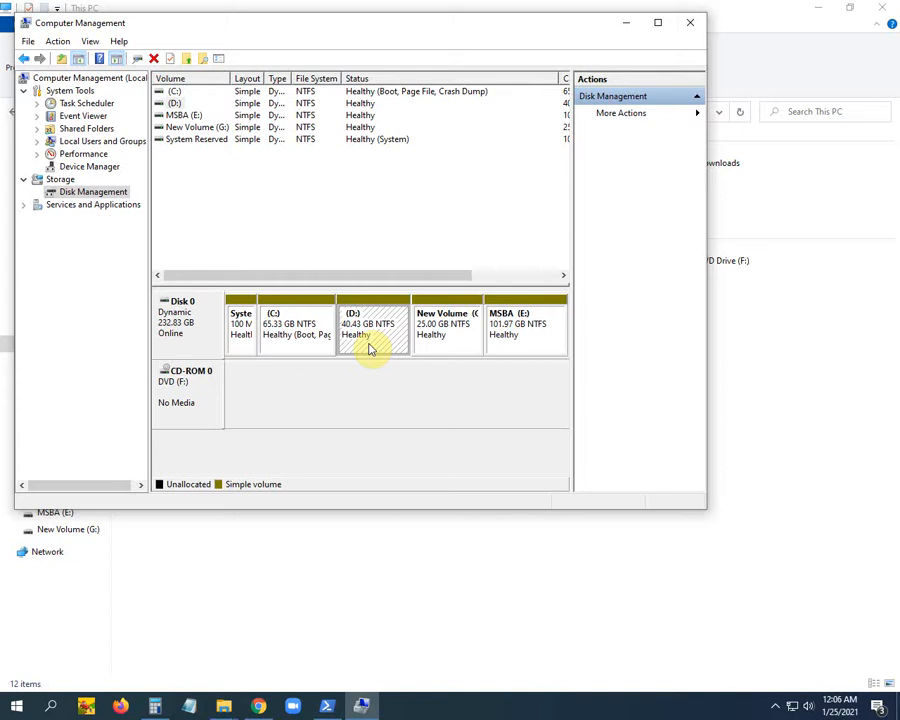
{"action": "right_click", "coordinate": [369, 339]}
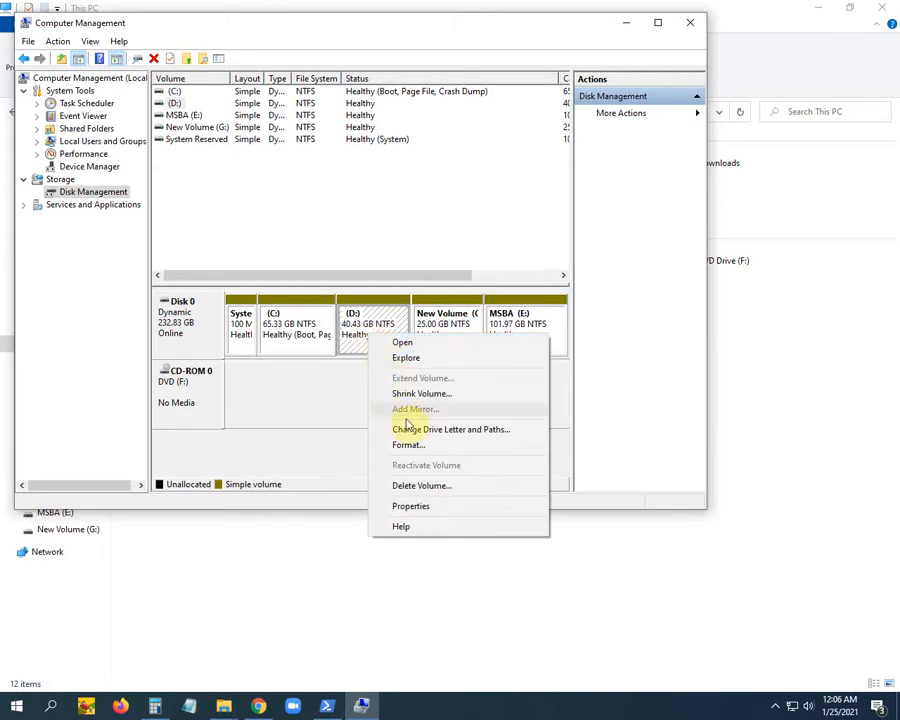
{"action": "left_click", "coordinate": [422, 486]}
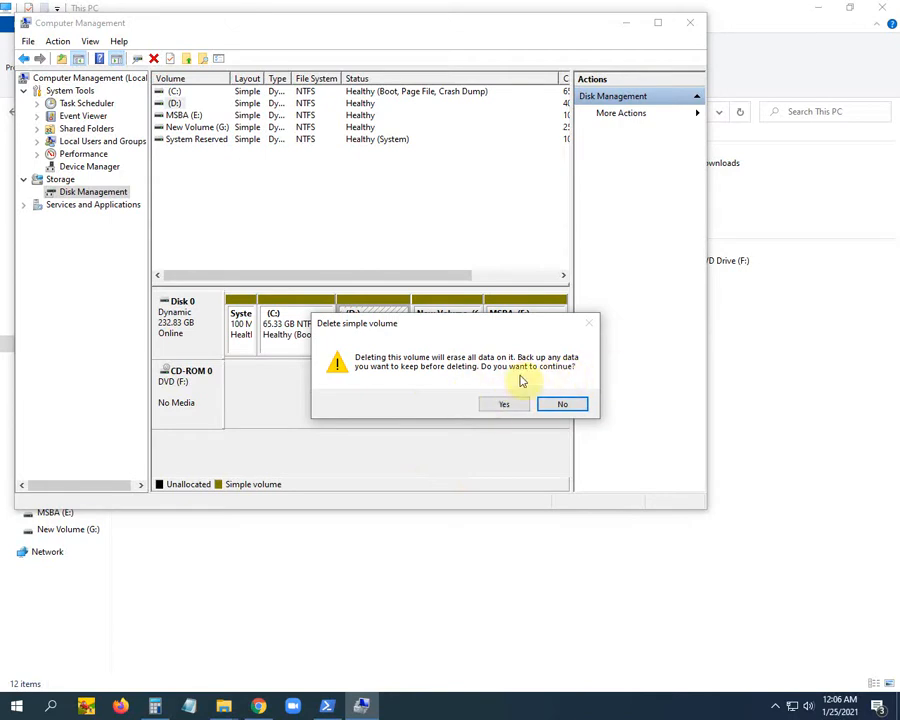
{"action": "left_click", "coordinate": [503, 404]}
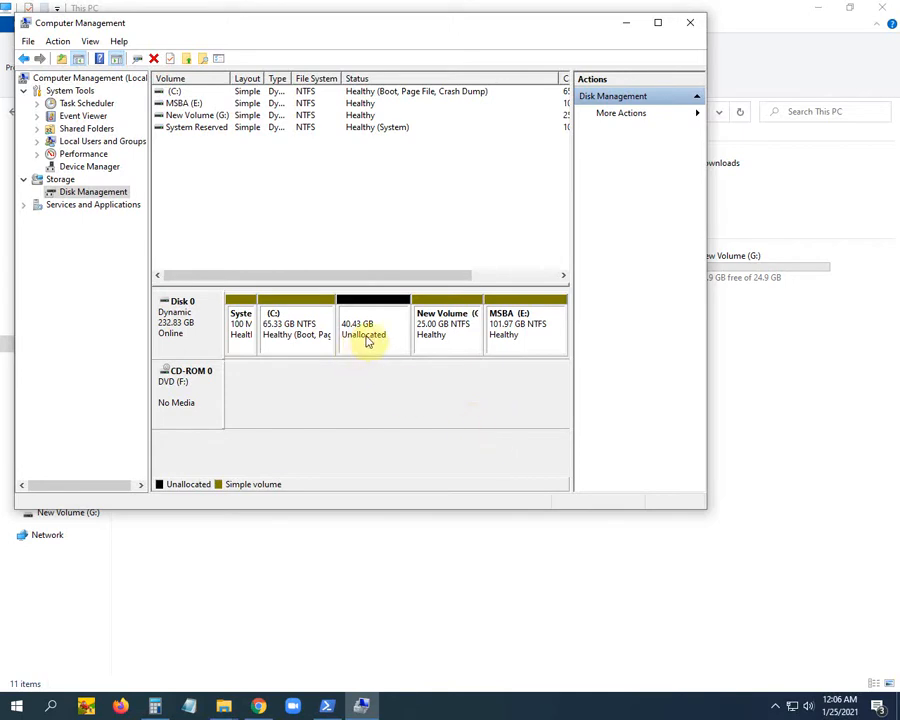
- Extend volume C with the full 41399 MB of unallocated space on Disk 0
{"action": "left_click", "coordinate": [297, 322]}
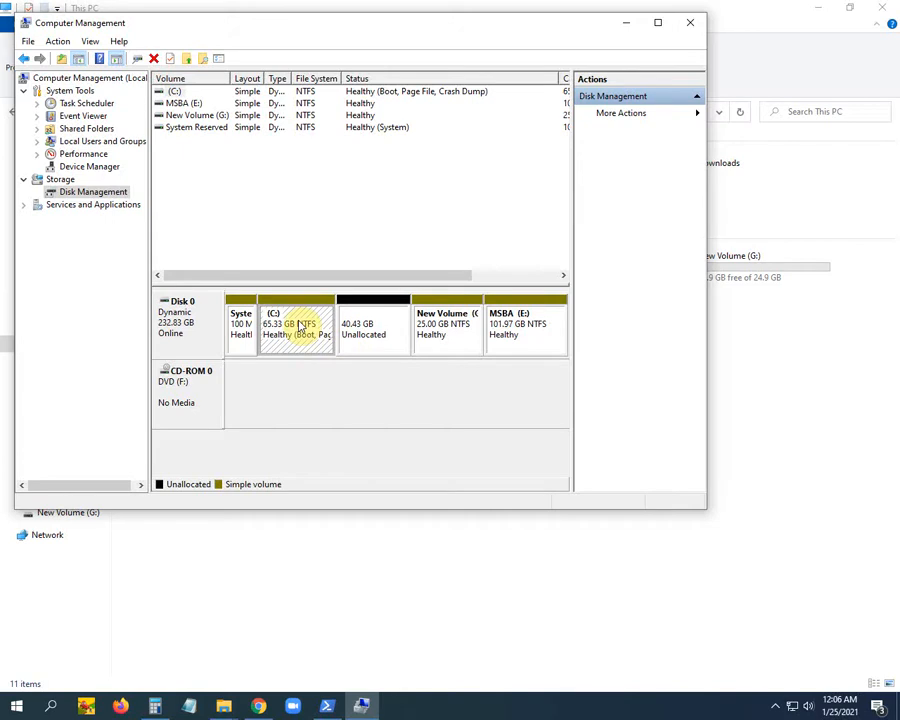
{"action": "right_click", "coordinate": [298, 326]}
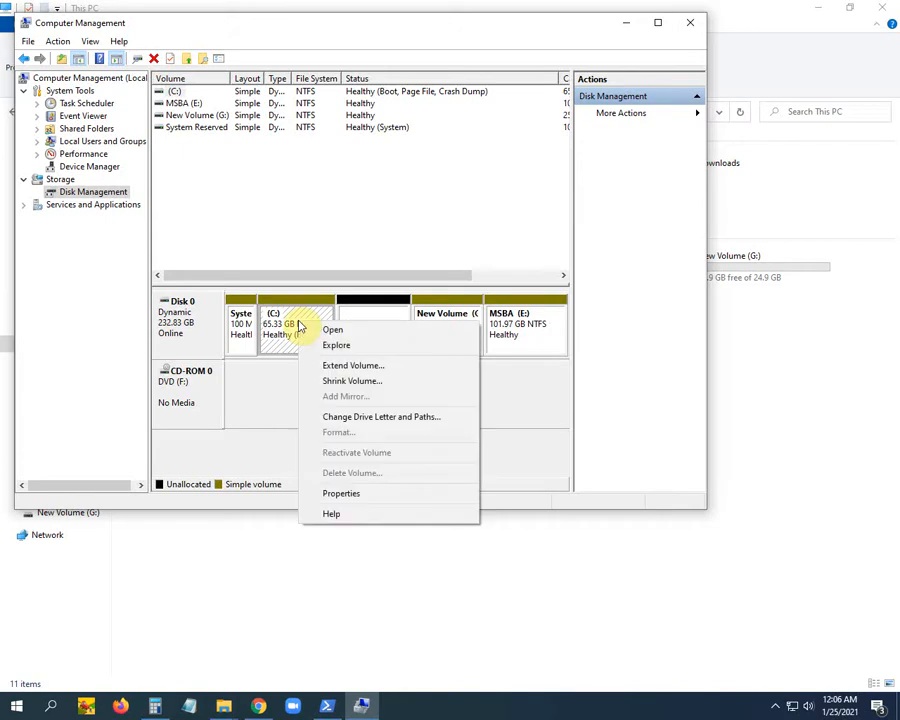
{"action": "left_click", "coordinate": [352, 366]}
{"action": "left_click", "coordinate": [422, 355]}
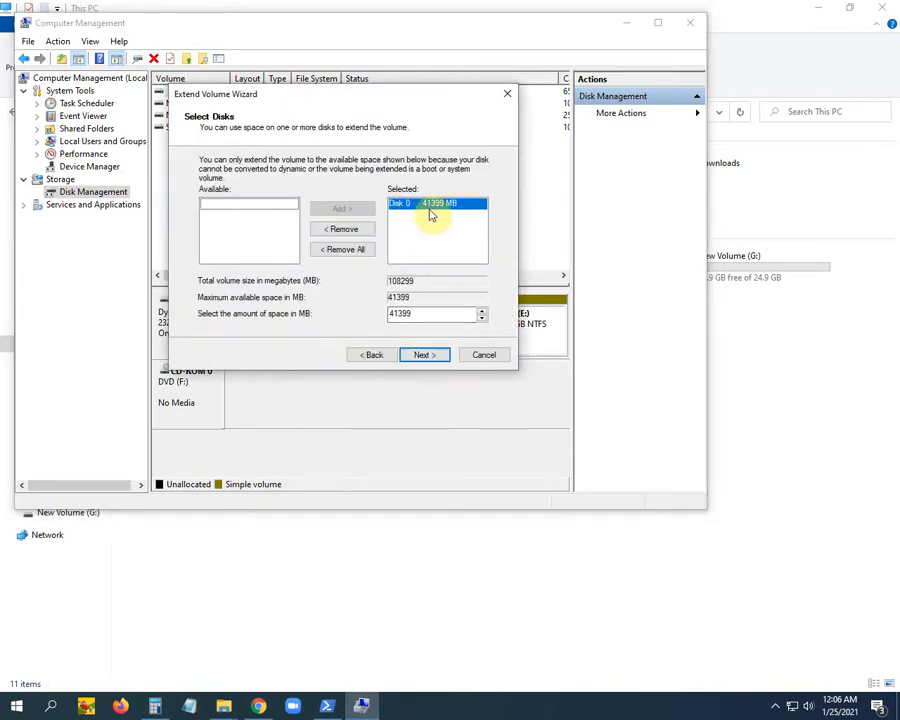
{"action": "left_click", "coordinate": [421, 355]}
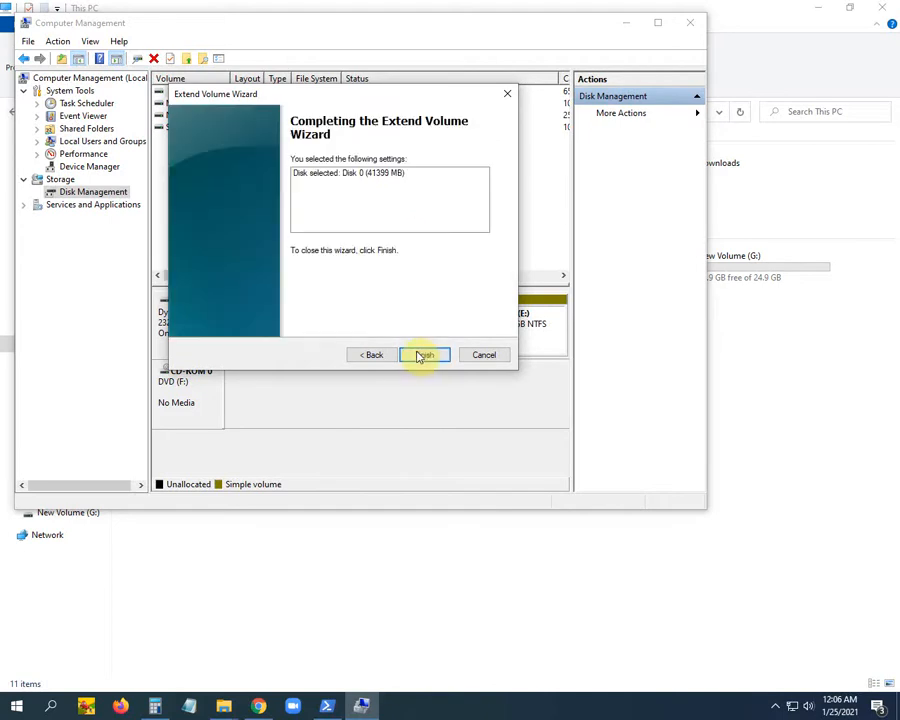
{"action": "left_click", "coordinate": [423, 358]}
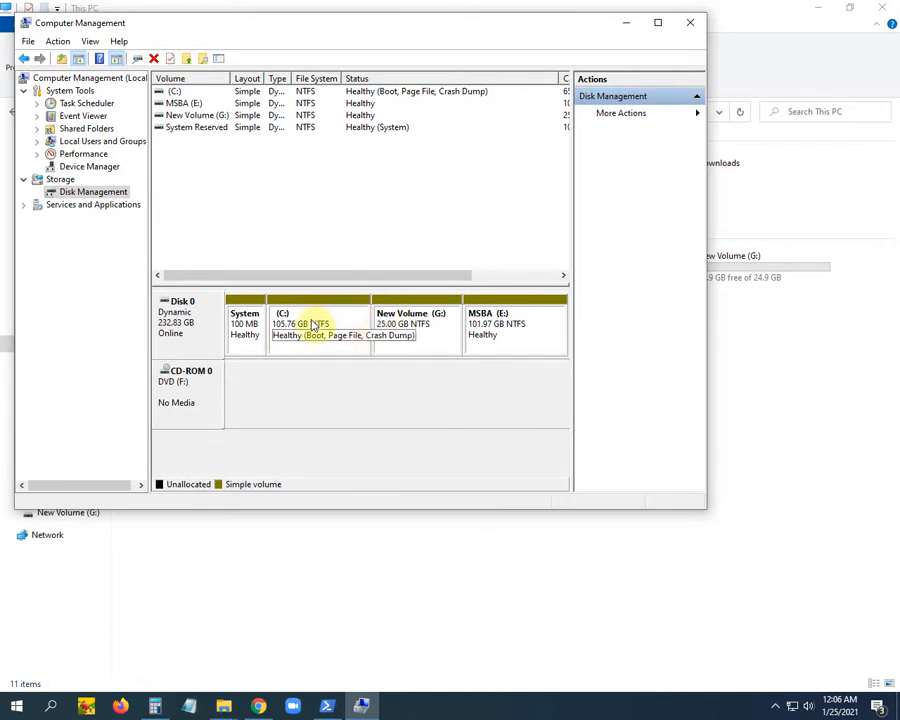
- Close Computer Management and refresh the This PC view to check the size of Local Disk (C:)
{"action": "left_click", "coordinate": [690, 22]}
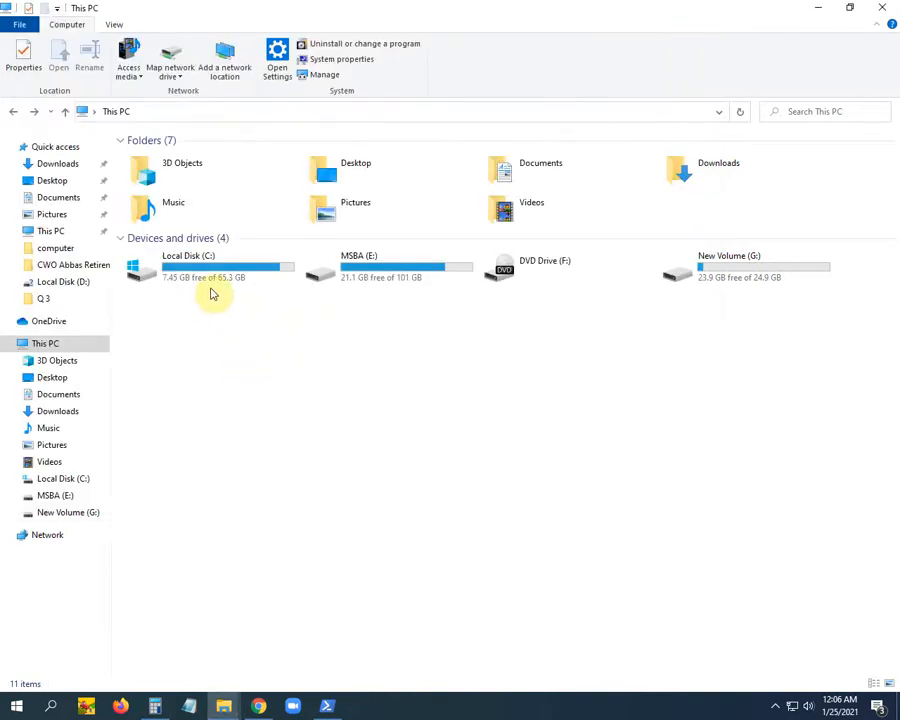
{"action": "right_click", "coordinate": [262, 358]}
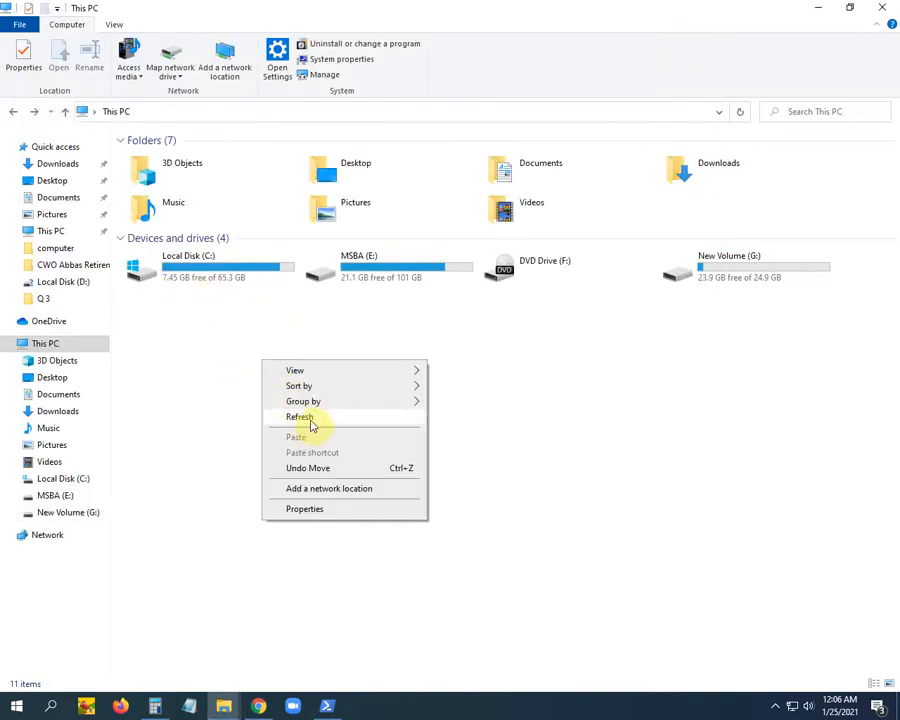
{"action": "left_click", "coordinate": [310, 419]}
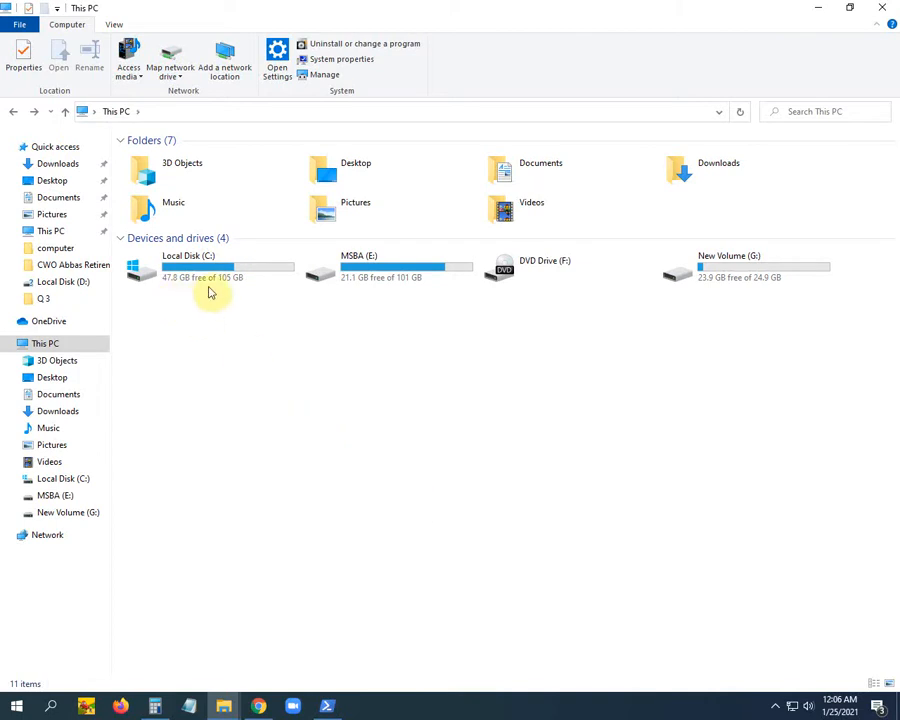